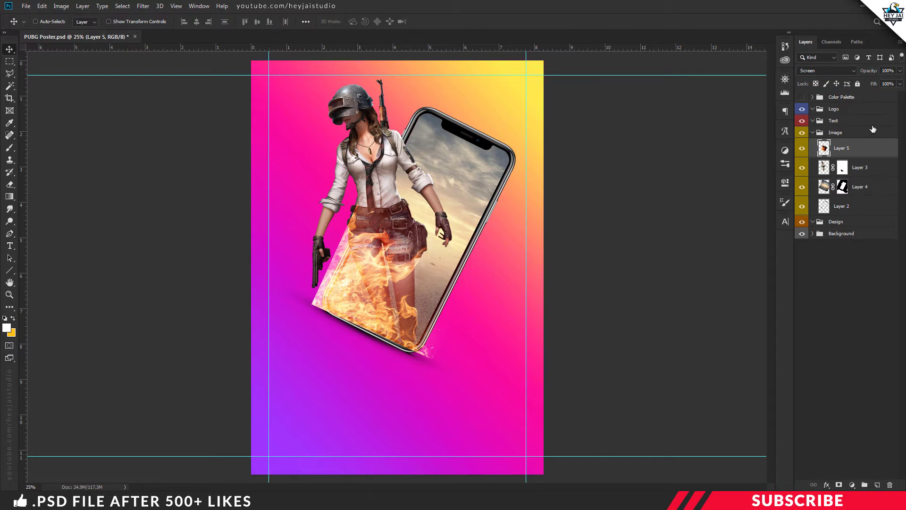
Add a layer mask to the fire layer, Layer 5, and load the phone frame on Layer 2 as a selection
left_click(837, 484)
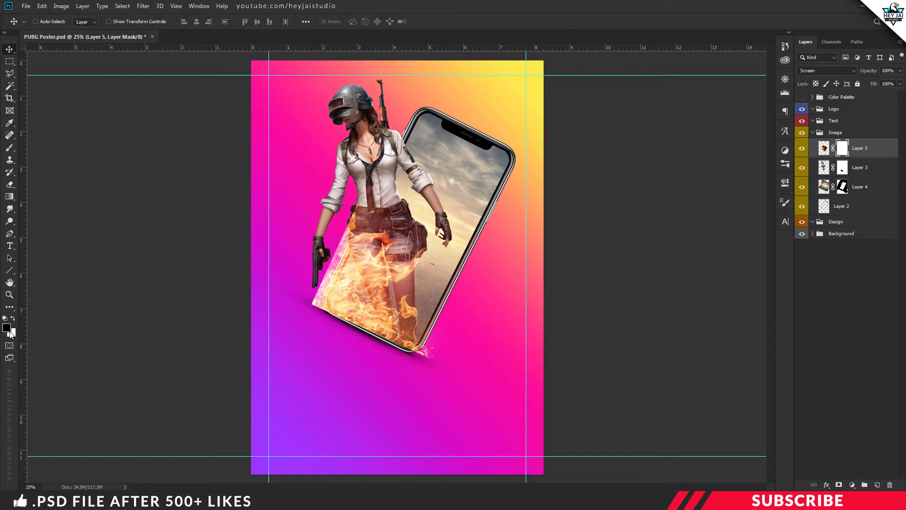
left_click(8, 149)
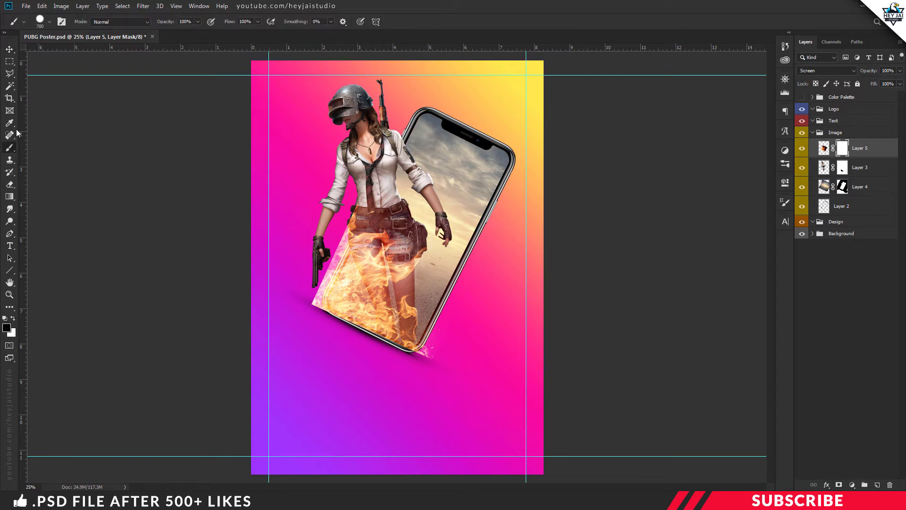
left_click(822, 210)
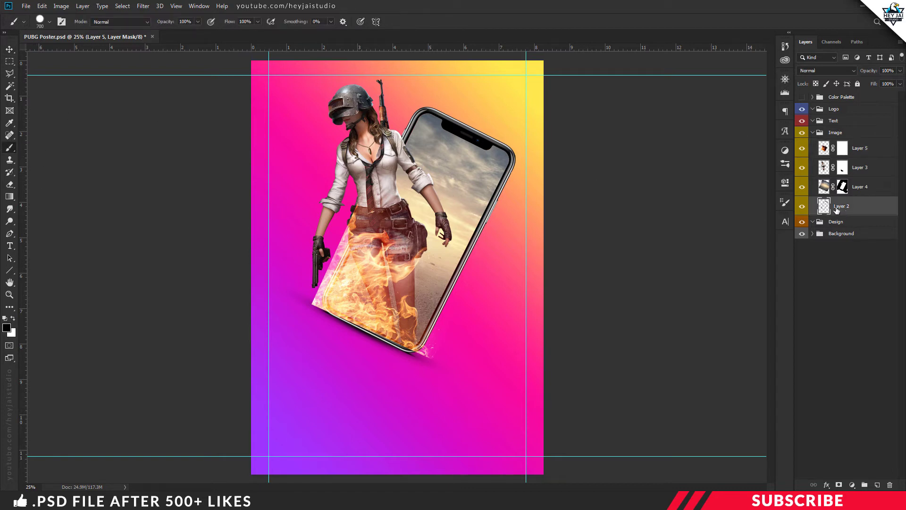
left_click(825, 209, "ctrl")
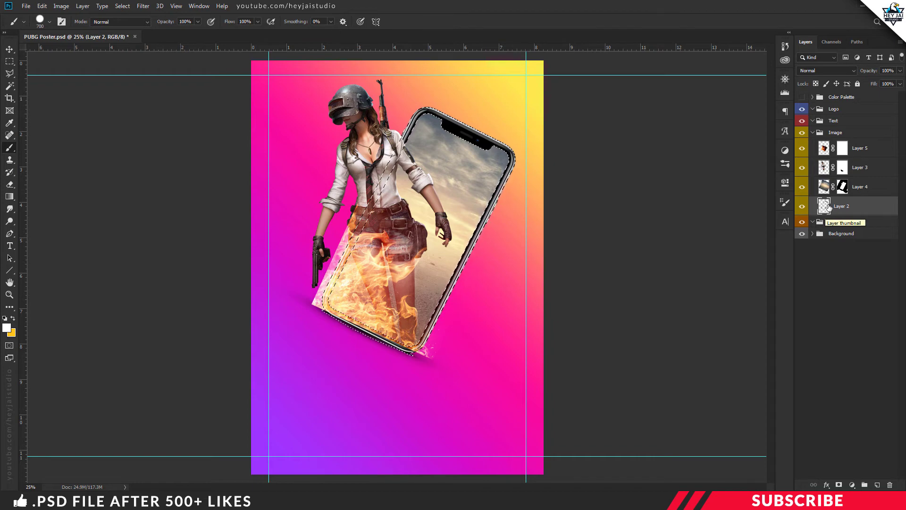
Paint black on the Layer 5 mask inside the selection to hide the fire over the phone frame
left_click(842, 148)
key("d")
key("x")
mouse_move(330, 185)
left_mouse_down()
mouse_move(299, 310)
mouse_move(303, 340)
mouse_move(368, 362)
mouse_move(443, 369)
mouse_move(468, 350)
left_mouse_up()
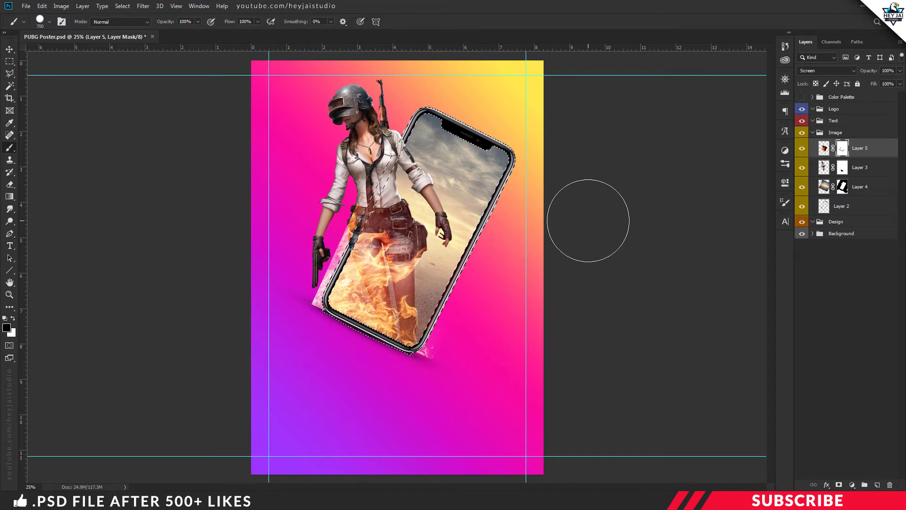
Reduce the brush to 250 px and mask out the fire spilling past the phone's left edge and over the woman's waist
key("ctrl+plus")
key("bracketleft")
key("bracketleft")
key("bracketleft")
key("bracketleft")
key("bracketleft")
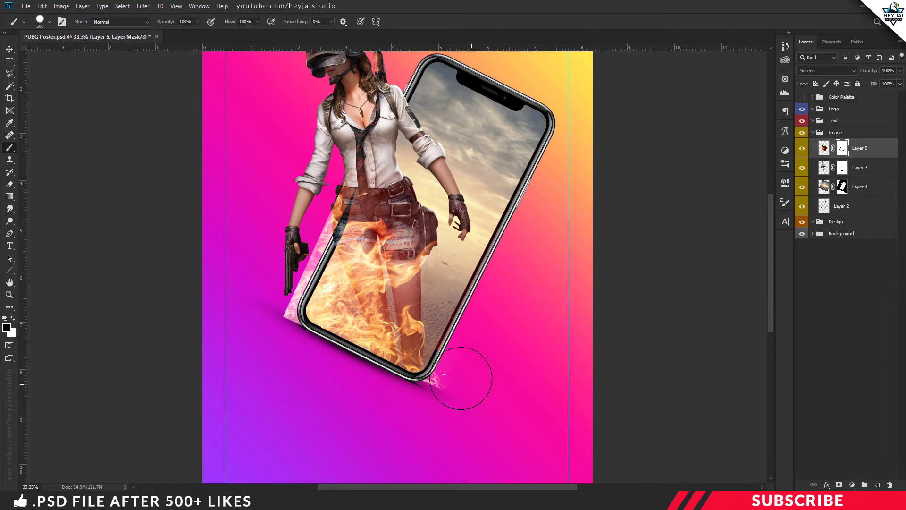
mouse_move(290, 336)
left_mouse_down()
mouse_move(278, 293)
mouse_move(334, 186)
mouse_move(308, 222)
mouse_move(285, 291)
mouse_move(280, 316)
mouse_move(297, 363)
left_mouse_up()
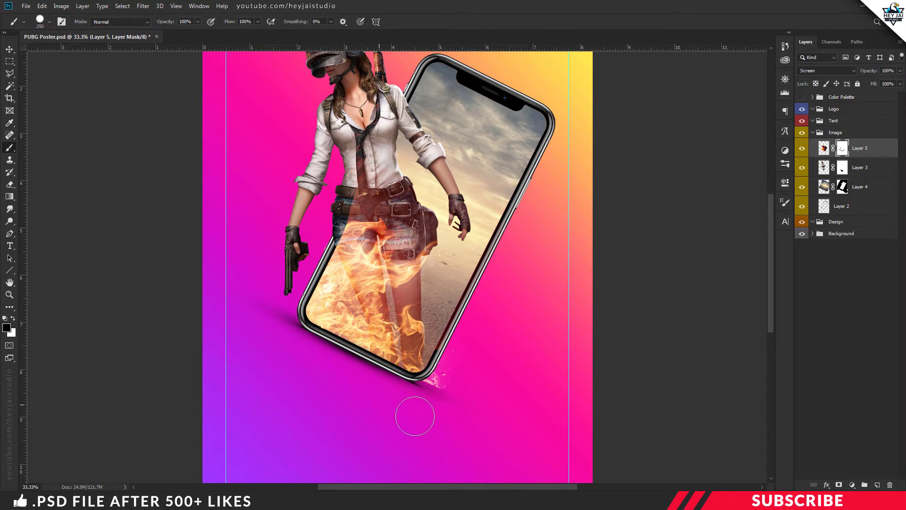
left_click(342, 200)
Choose a Soft Round Pressure Opacity brush at 500 px and fade the fire's upper edge around the woman's belt
left_click(49, 21)
left_click(89, 177)
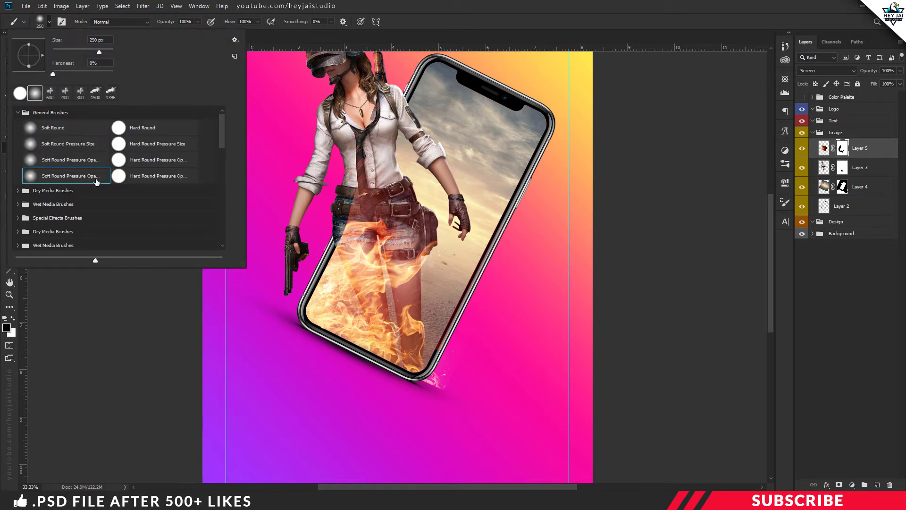
left_click(392, 24)
key("bracketright")
key("bracketright")
key("bracketright")
key("bracketright")
key("bracketright")
mouse_move(361, 197)
left_mouse_down()
mouse_move(324, 202)
mouse_move(357, 188)
mouse_move(321, 219)
mouse_move(343, 210)
mouse_move(332, 177)
left_mouse_up()
Set the brush flow to 62% and paint white on the fire mask near the left thigh and the phone's bottom corner
left_click(258, 22)
left_click_drag(241, 32, 239, 32)
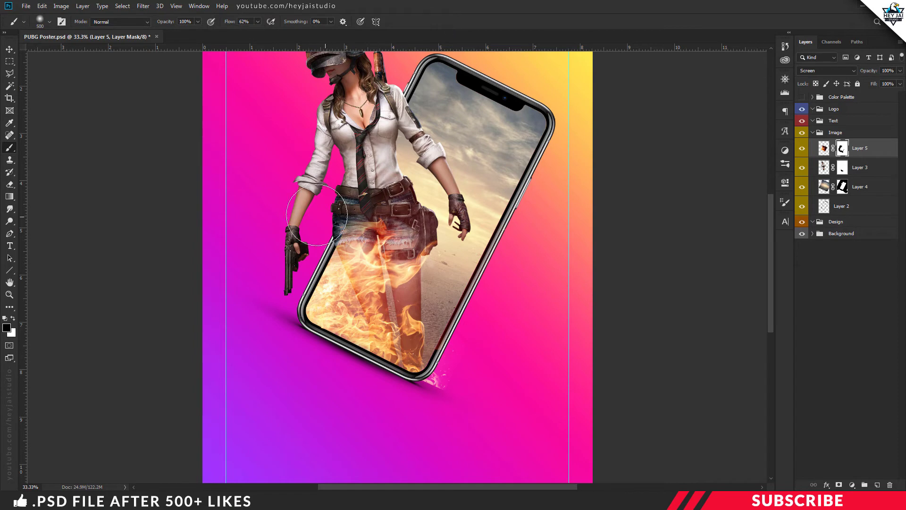
left_click(7, 328)
left_click(657, 266)
left_click(870, 262)
left_click(343, 247)
key("bracketleft")
key("bracketleft")
key("bracketleft")
left_click(429, 373)
key("ctrl+minus")
key("ctrl+plus")
Paint black on the fire mask to fade the flames along the woman's shorts
left_click(7, 327)
left_click(657, 386)
left_click(869, 262)
mouse_move(326, 235)
left_mouse_down()
mouse_move(400, 216)
mouse_move(358, 222)
left_mouse_up()
key("ctrl+minus")
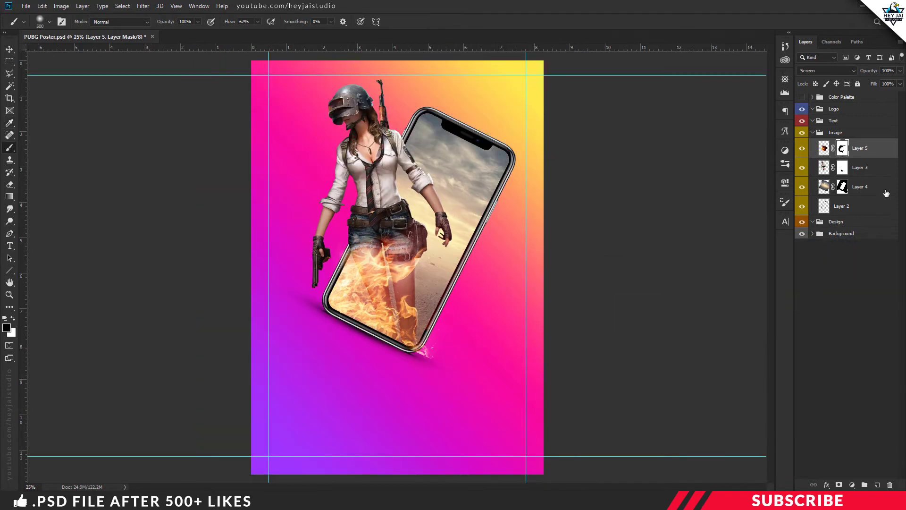
key("v")
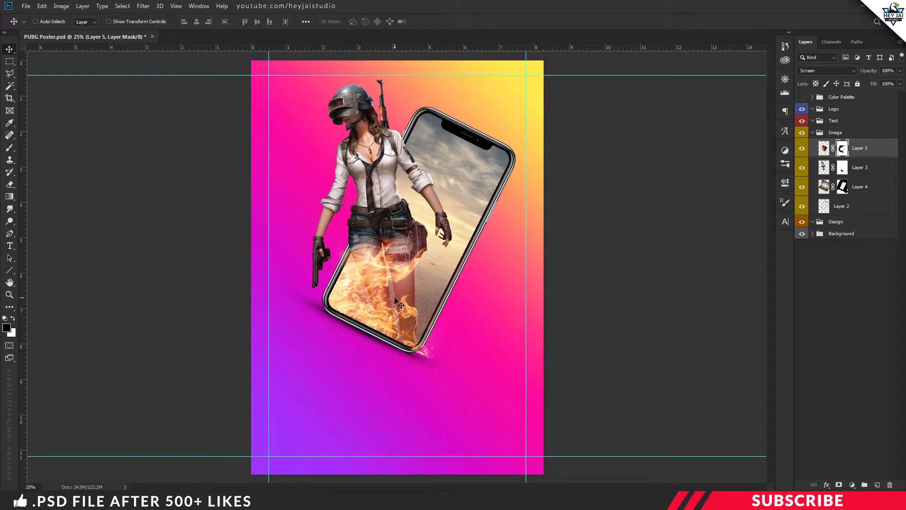
Check the Smoke brush file in the Project File folder, then return to the poster
key("alt+Tab")
left_click(353, 240)
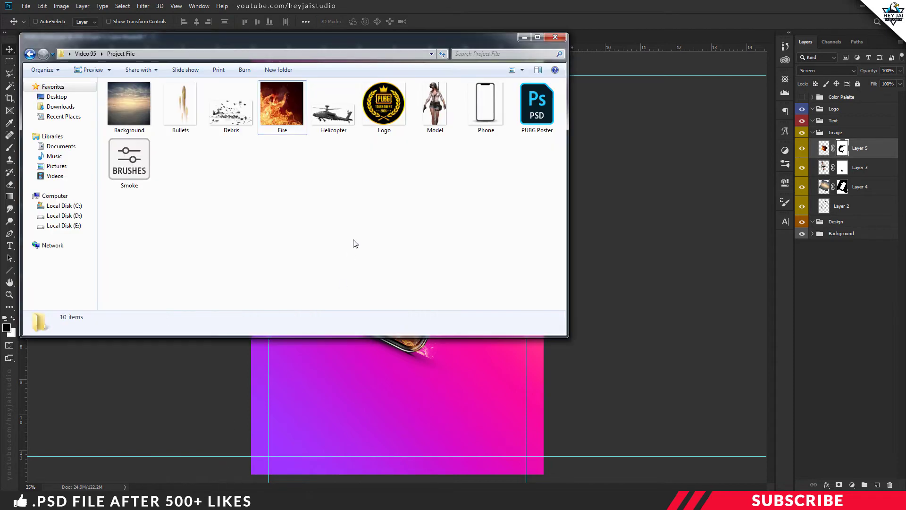
left_click(136, 172)
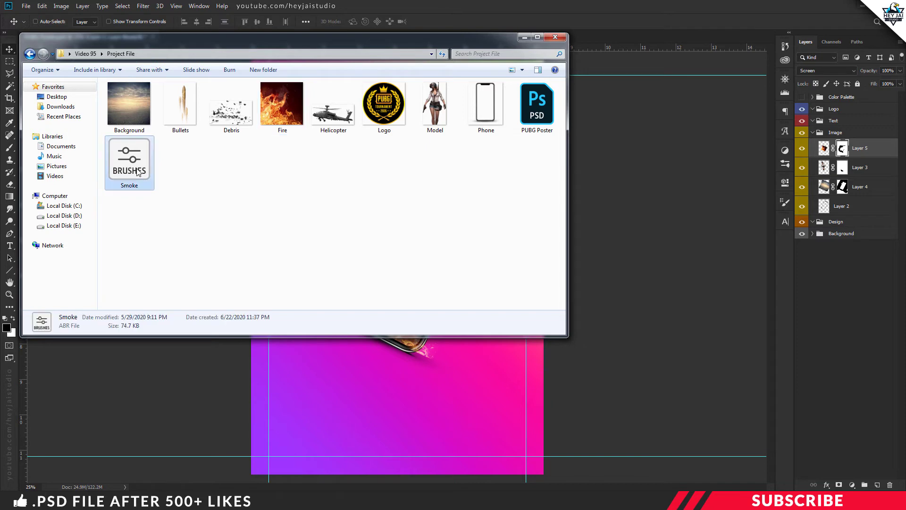
left_click(524, 37)
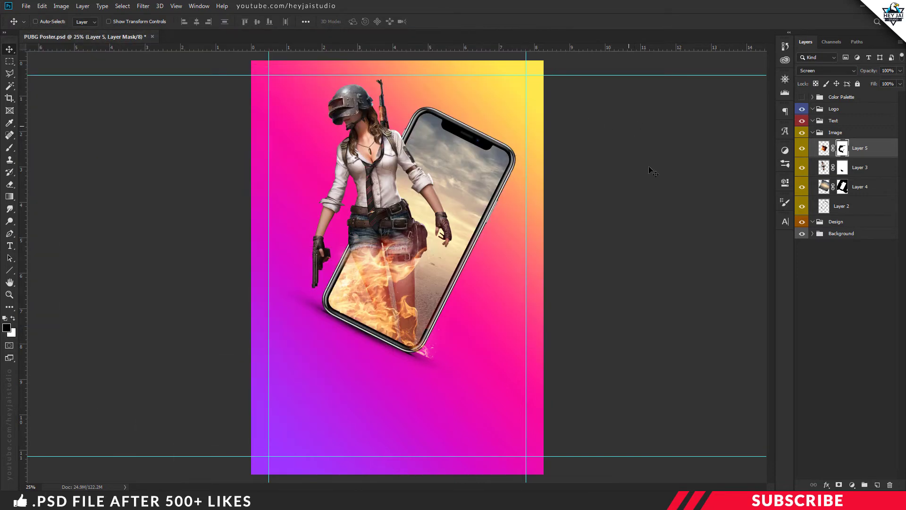
Create a new layer above Layer 3 and set the foreground color to black (000000)
left_click(869, 166)
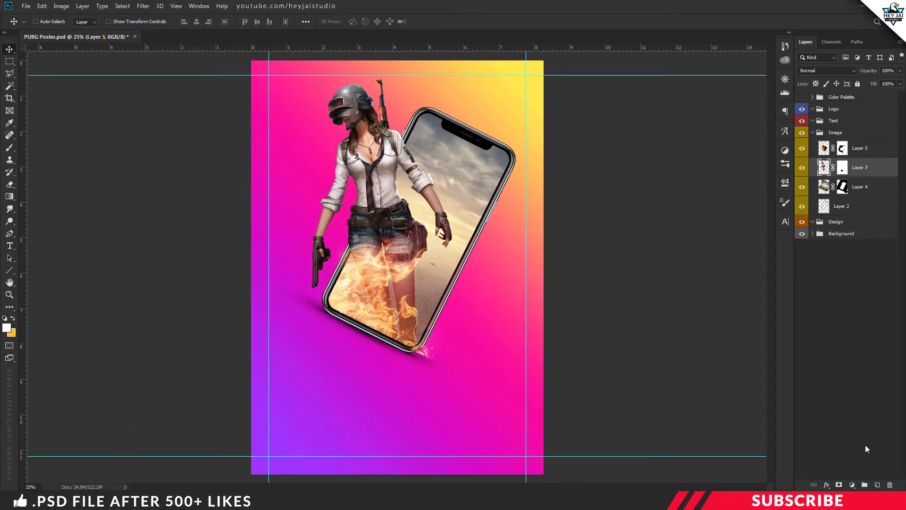
left_click(879, 485)
left_click(802, 149)
left_click(801, 148)
left_click(6, 326)
left_click(658, 384)
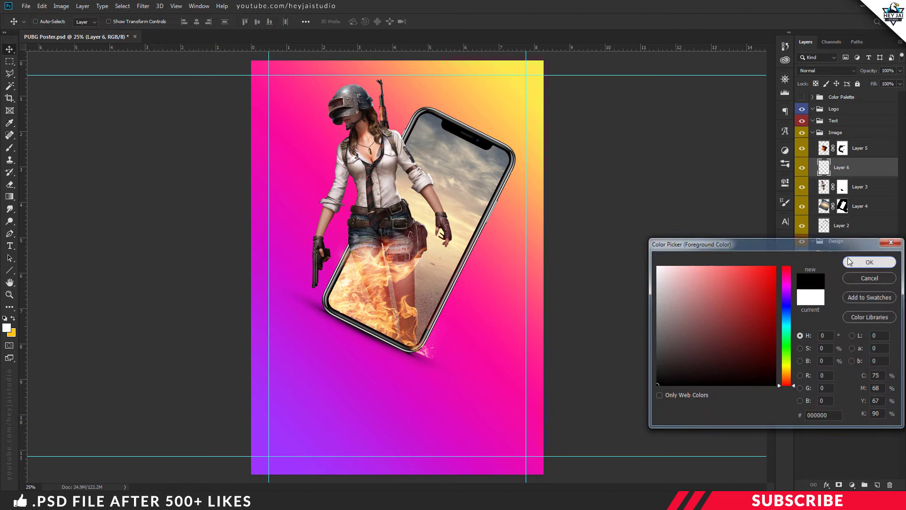
left_click(869, 262)
Choose the Cloud6 brush from the Smoke set for the Brush tool and set its flow to 50%
left_click(9, 147)
right_click(9, 148)
left_click(51, 149)
left_click(49, 22)
left_click_drag(222, 124, 223, 225)
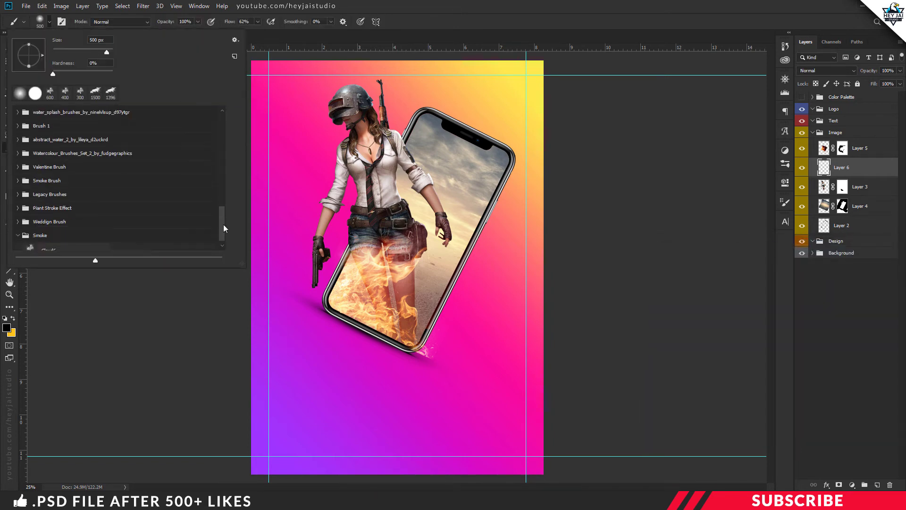
left_click(79, 242)
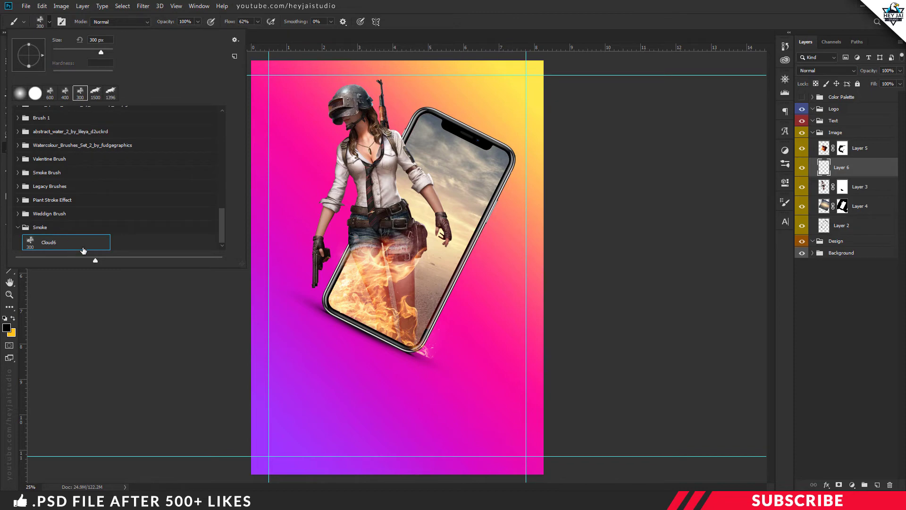
left_click(412, 26)
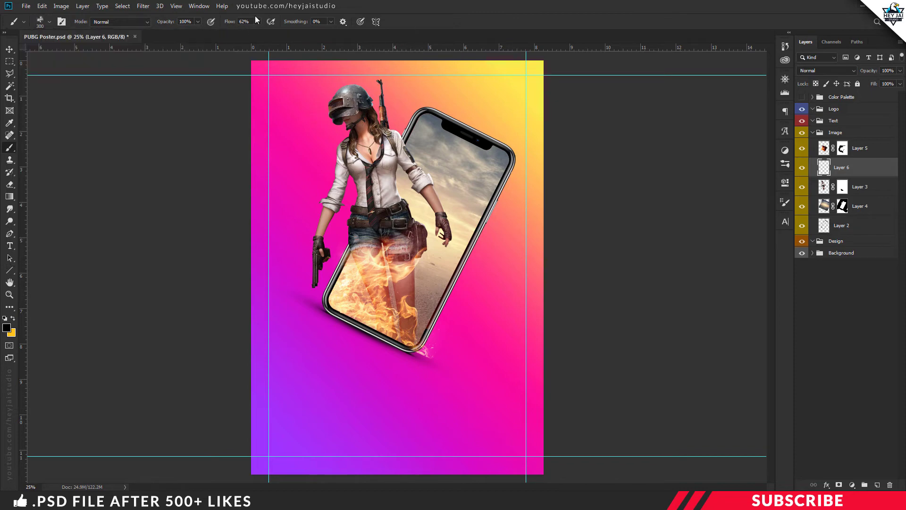
type("50")
Paint black smoke behind the flames on Layer 6, varying the brush between 400 and 600 px
key("ctrl+plus")
key("bracketright")
key("bracketright")
key("bracketright")
left_click(348, 278)
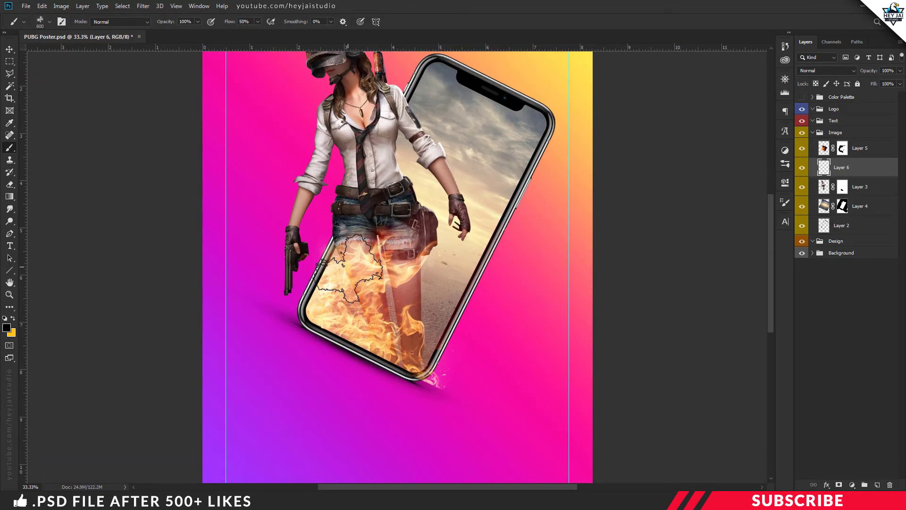
mouse_move(357, 309)
left_mouse_down()
mouse_move(404, 340)
mouse_move(399, 322)
left_mouse_up()
key("bracketleft")
key("bracketleft")
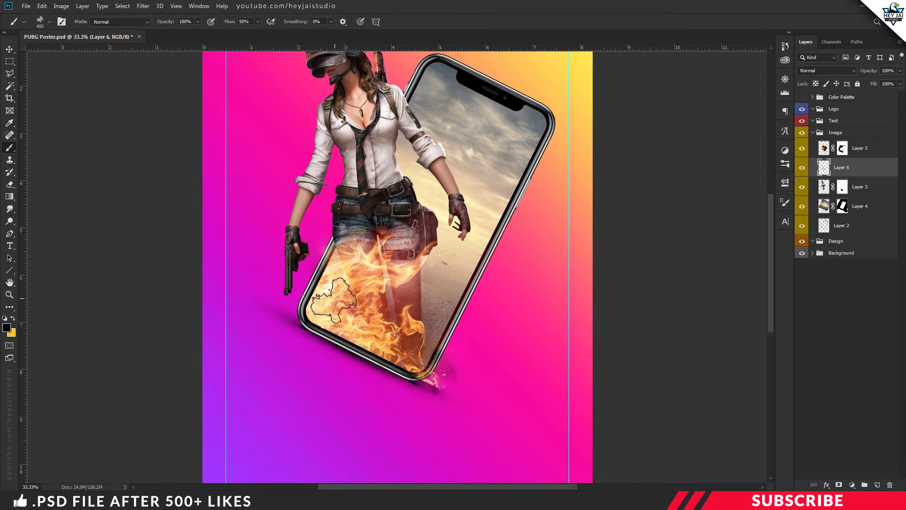
key("bracketright")
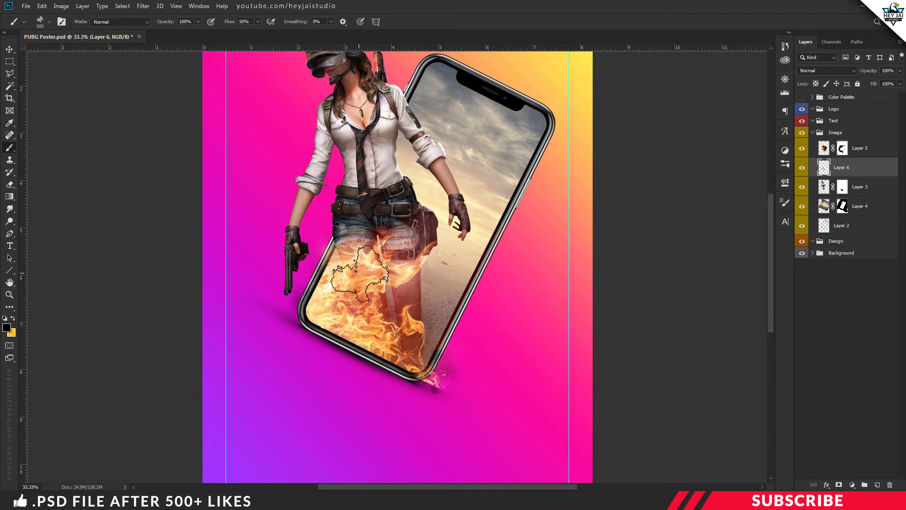
key("ctrl+minus")
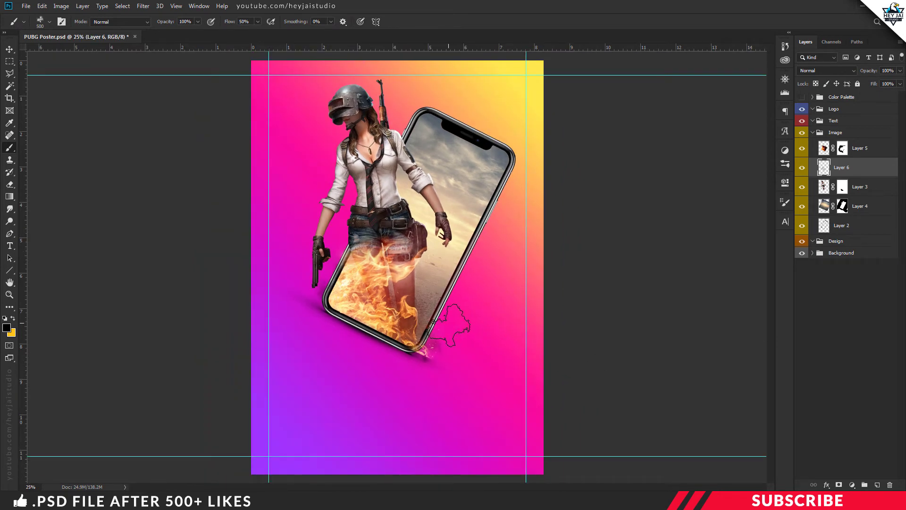
key("v")
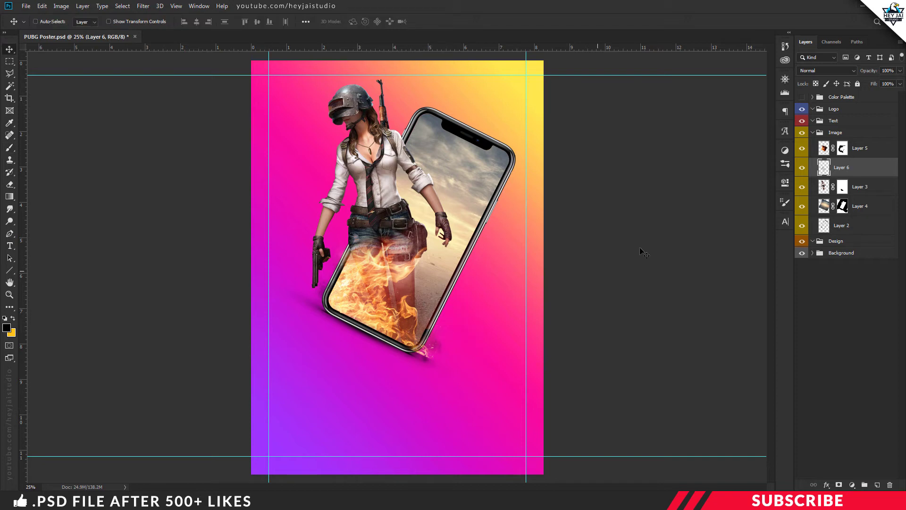
Select the fire layer and open the Debris image from the Project File folder in Photoshop
left_click(855, 151)
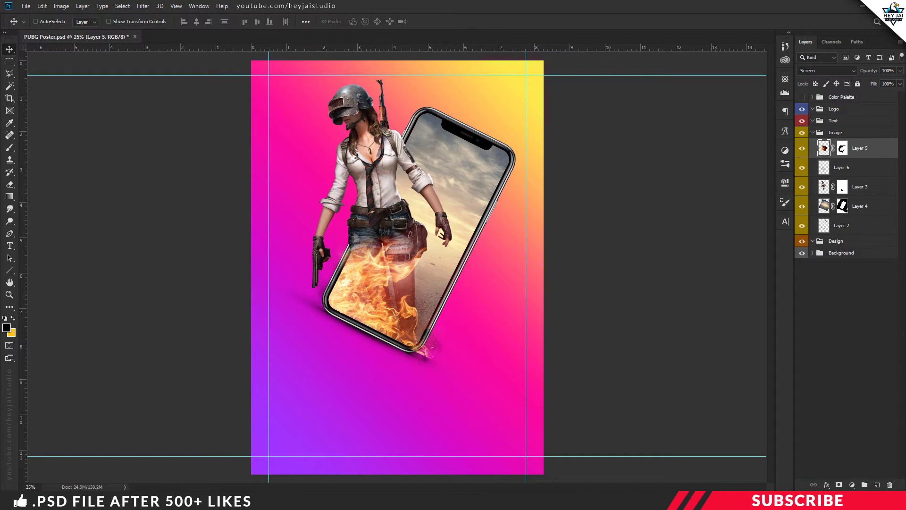
key("alt+Tab")
left_click(348, 267)
right_click(231, 120)
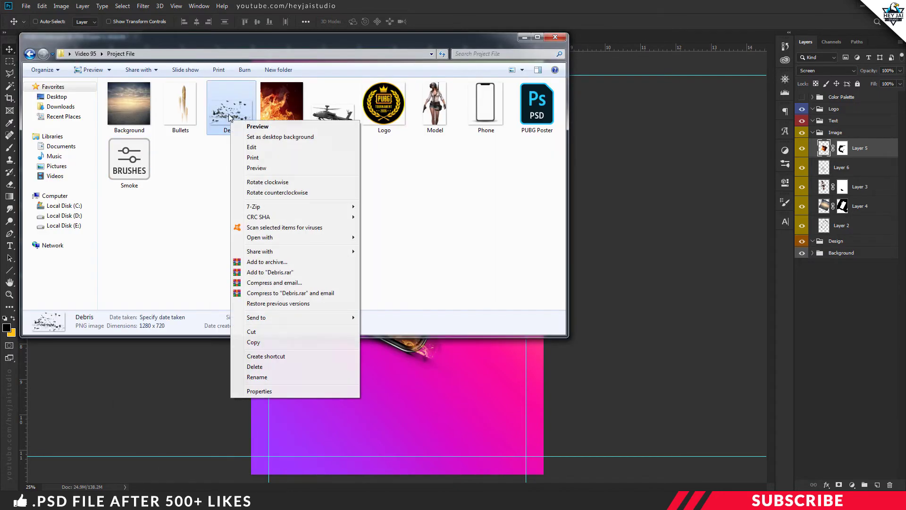
mouse_move(265, 238)
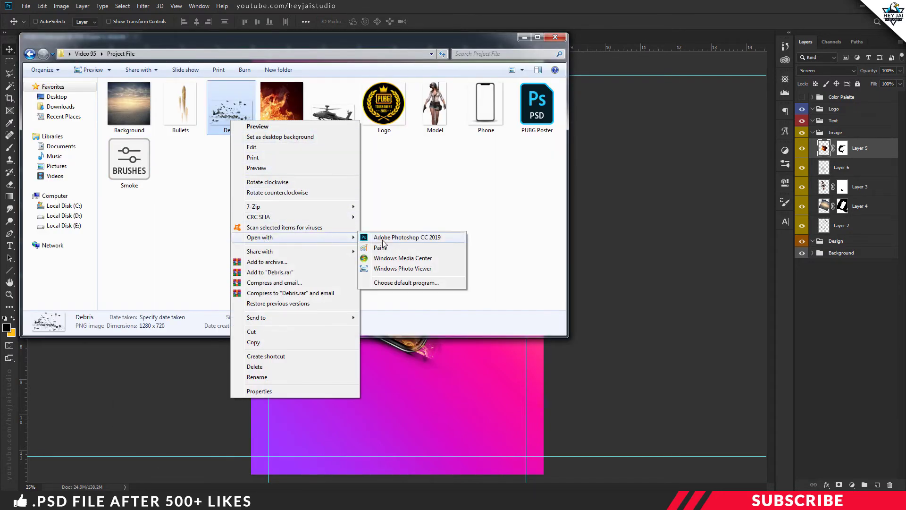
left_click(384, 239)
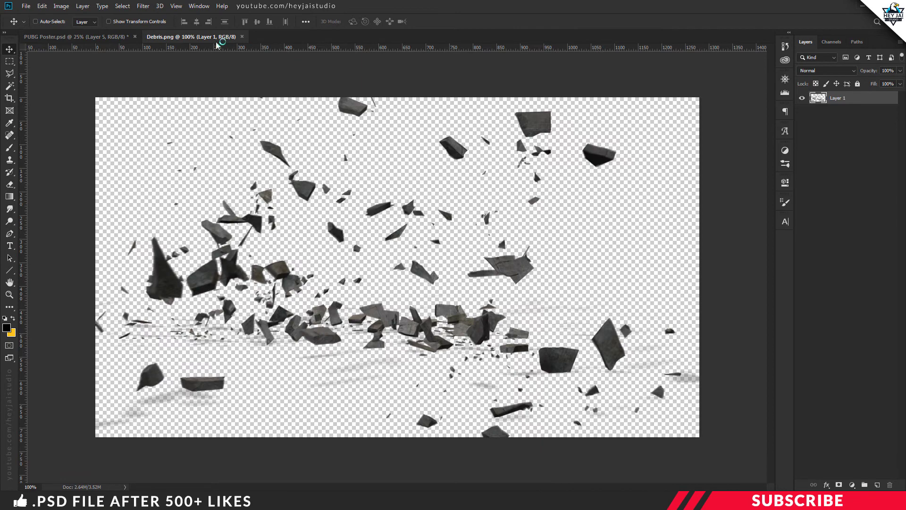
Bring the debris image into the PUBG poster over the phone's lower part and close the Debris document
left_click_drag(217, 38, 208, 58)
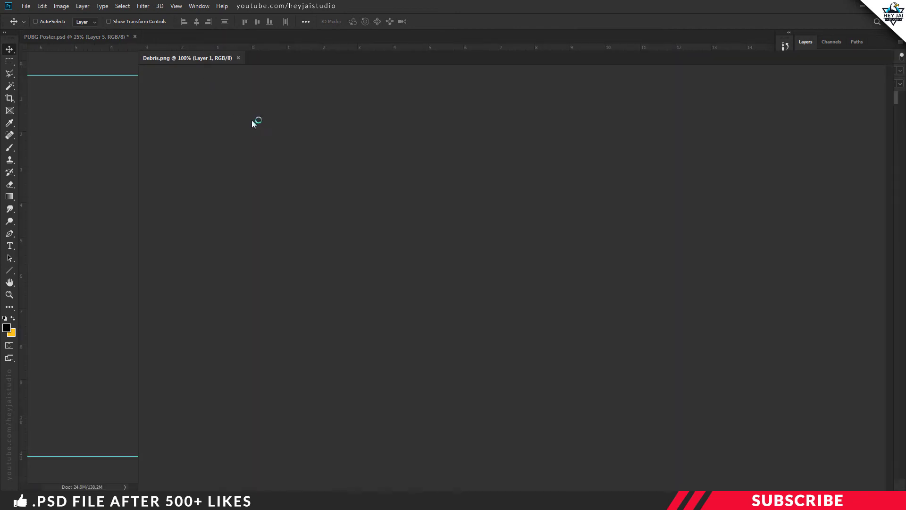
left_click_drag(321, 214, 435, 293)
left_click(746, 57)
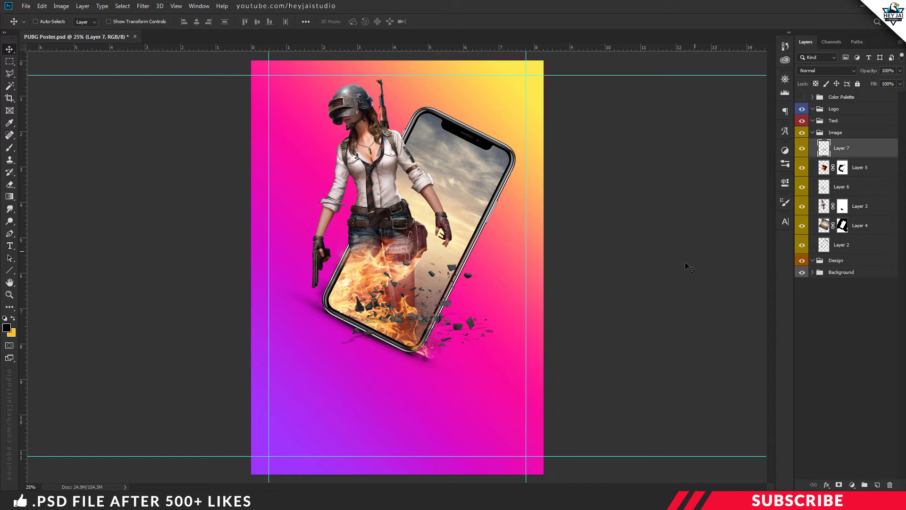
Rotate and move the debris beside the phone's lower-right corner, and stack its layer between Layer 3 and Layer 4
left_click_drag(851, 145, 849, 178)
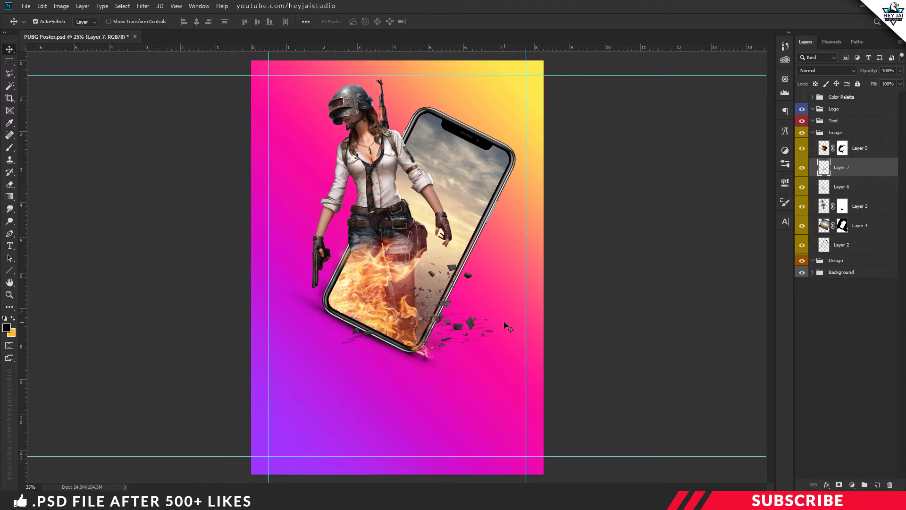
key("ctrl+t")
left_click_drag(508, 314, 496, 358)
left_click_drag(473, 328, 520, 370)
key("Return")
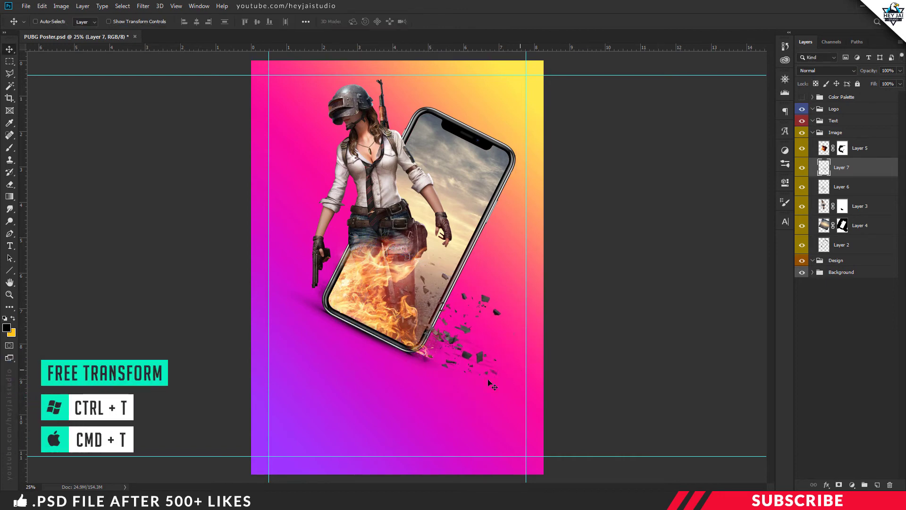
left_click_drag(842, 184, 842, 216)
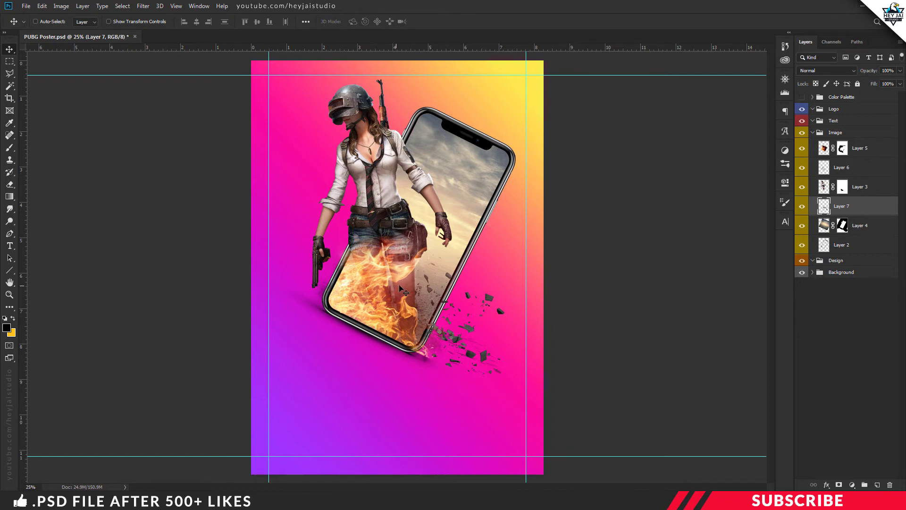
Open the Bullets image from the Project File folder in Photoshop
key("alt+Tab")
left_click(180, 106)
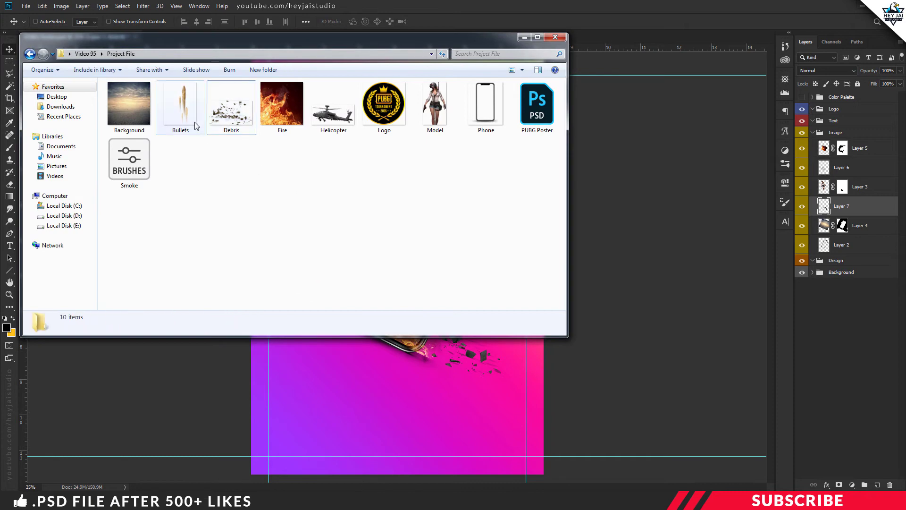
right_click(188, 119)
mouse_move(225, 234)
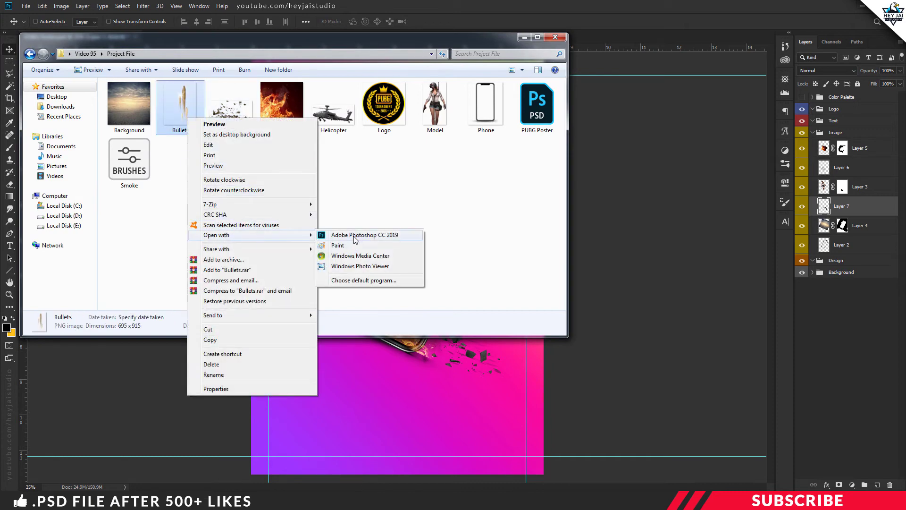
left_click(353, 235)
Bring the bullets image into the PUBG poster near the phone's upper-right edge and close the Bullets document
left_click_drag(224, 38, 224, 56)
left_click_drag(340, 181, 514, 175)
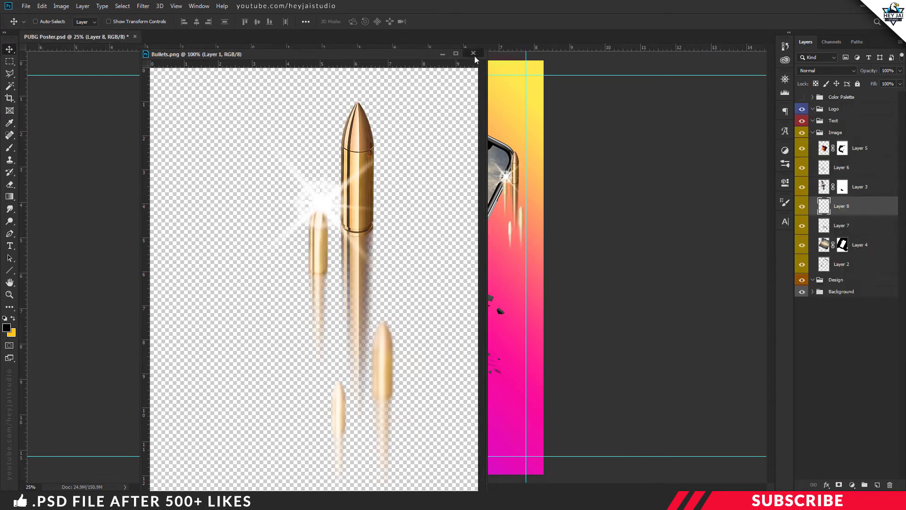
left_click(474, 53)
Stack the bullets layer at the top of the Image group, rotate it roughly 45° clockwise and place it across the phone's right edge
left_click_drag(848, 213, 847, 156)
key("ctrl+t")
left_click_drag(540, 205, 474, 217)
left_click_drag(518, 187, 494, 189)
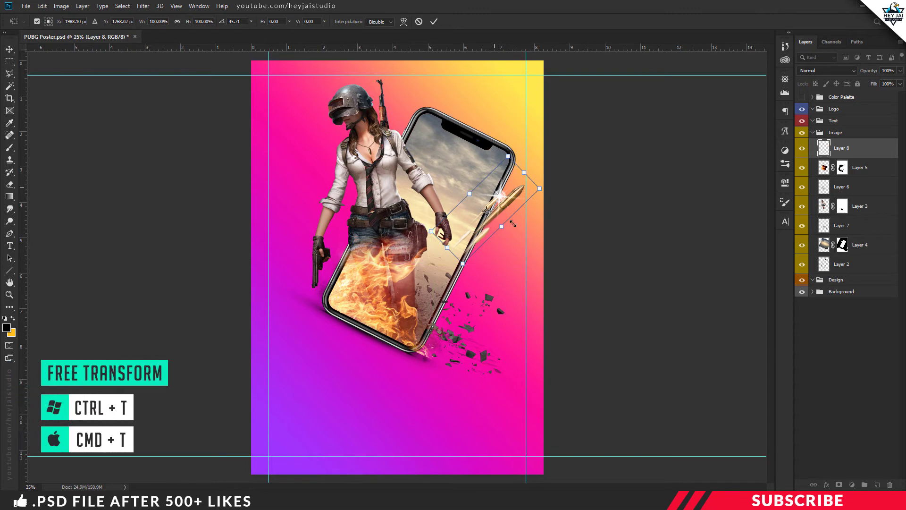
left_click_drag(519, 242, 518, 244)
left_click_drag(489, 208, 445, 214)
key("Return")
Shift the whole Image group slightly to the left on the poster and select the bullets layer
left_click(816, 132)
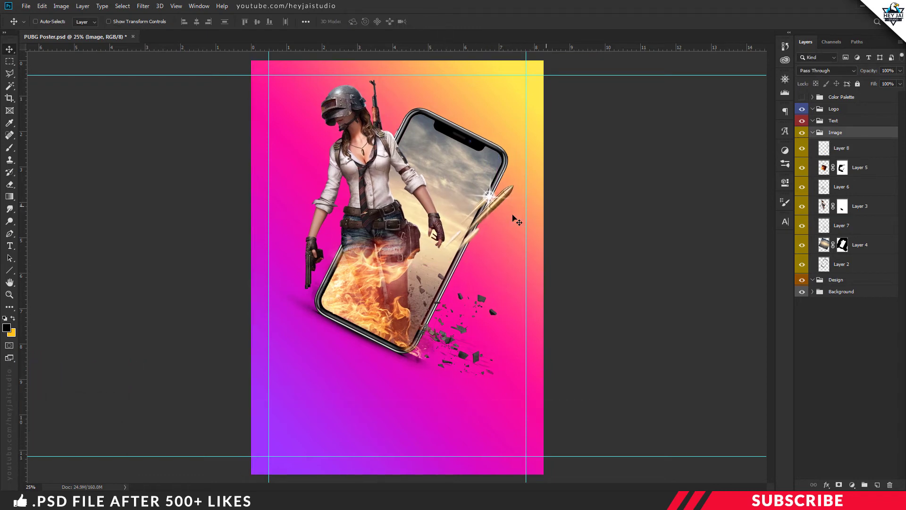
left_click(818, 146)
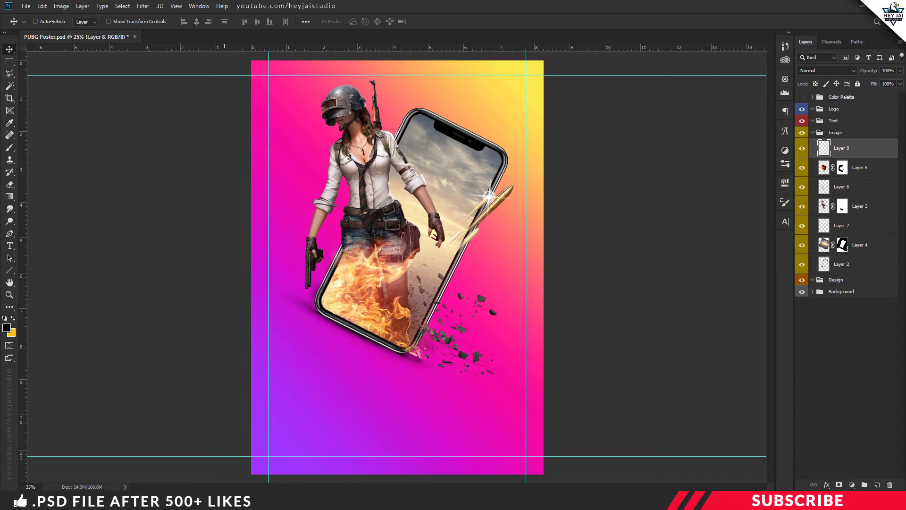
Open the Helicopter image from the Project File folder in Photoshop
key("alt+Tab")
left_click(326, 118)
right_click(320, 118)
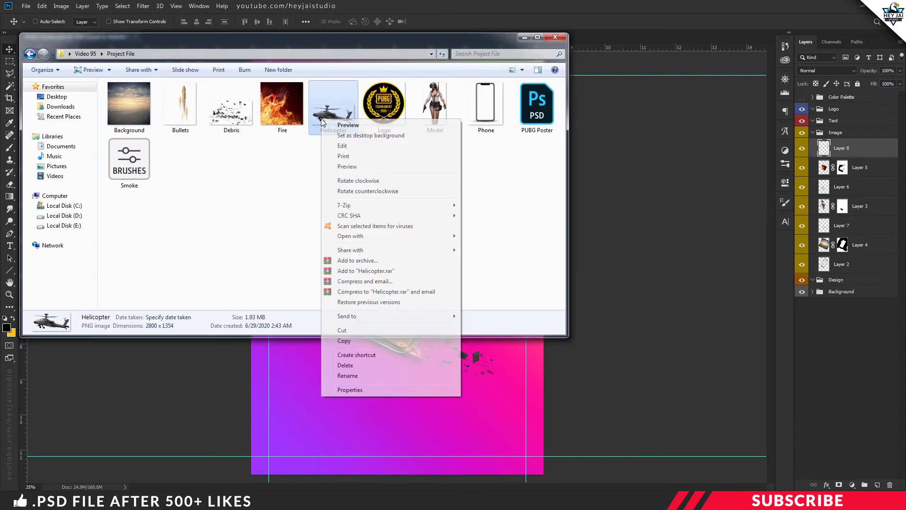
mouse_move(363, 236)
left_click(480, 235)
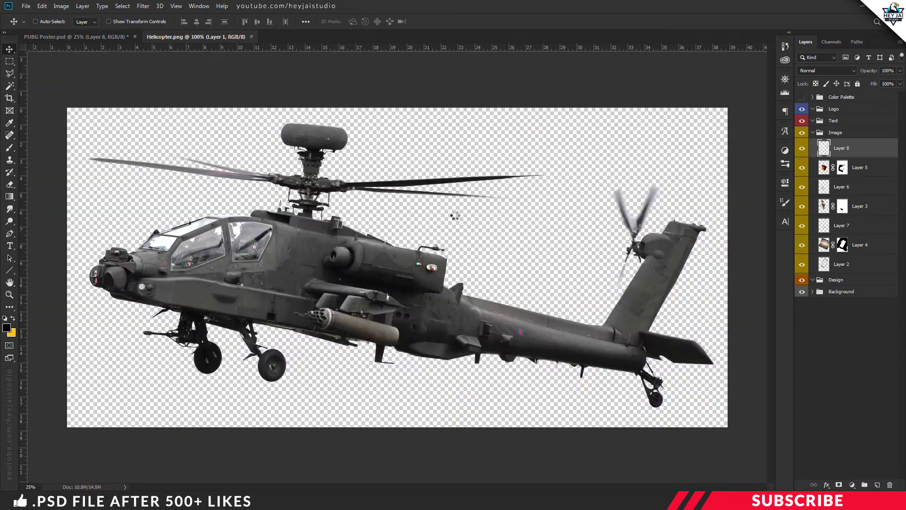
Bring the helicopter image into the PUBG poster above the bullets layer and close the Helicopter document
left_click_drag(232, 38, 231, 56)
left_click_drag(311, 238, 381, 415)
left_click(805, 55)
Scale the helicopter down and place it in the poster's upper-left area, just left of the character's helmet
left_click_drag(523, 479, 312, 99)
key("ctrl+t")
key("Return")
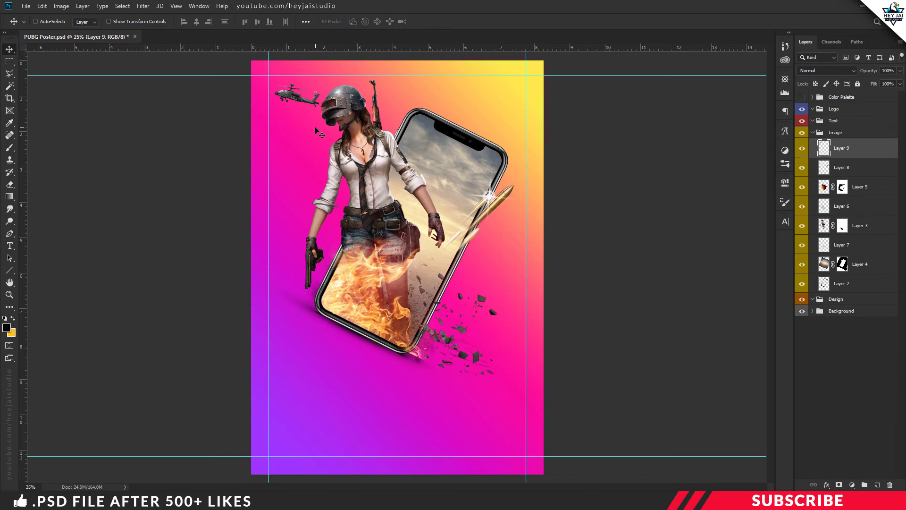